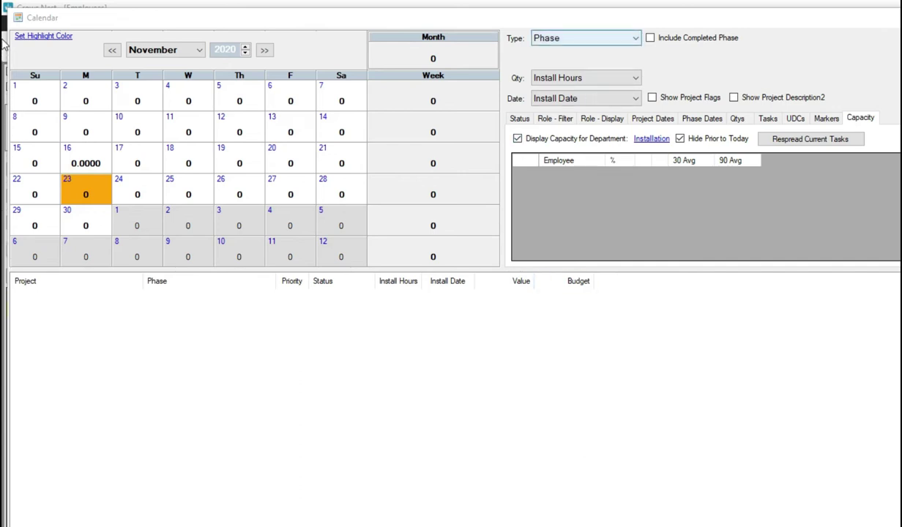
Set the calendar type to Phase Task and choose the Install task definition.
left_click(635, 38)
left_click(578, 82)
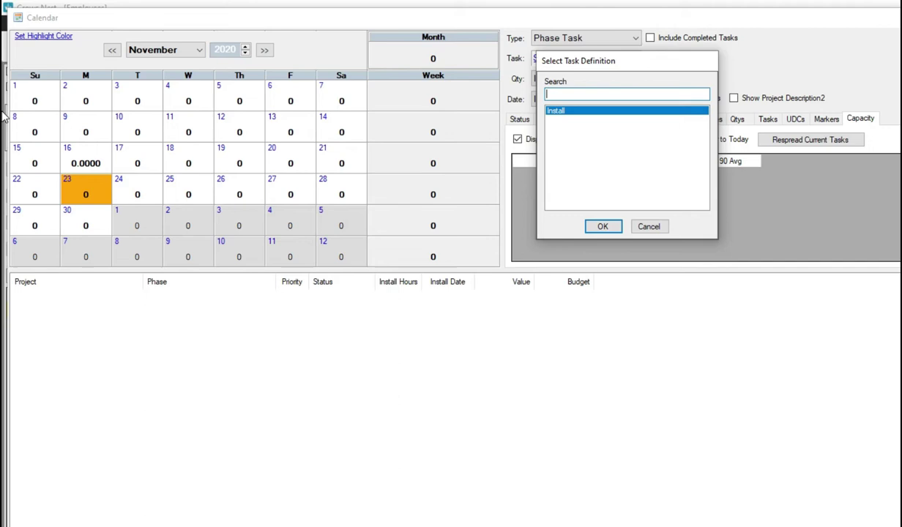
key("Return")
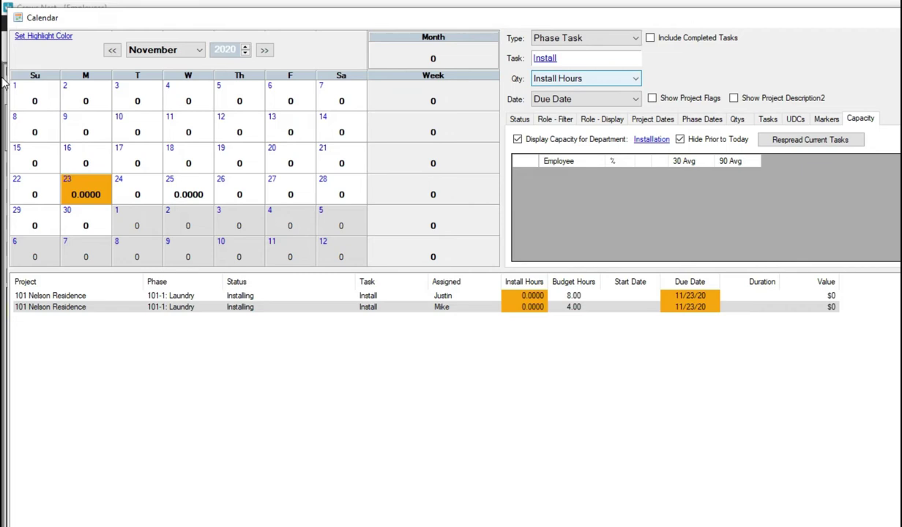
Set the calendar quantity to Budget Hours.
key("alt+Down")
key("Down")
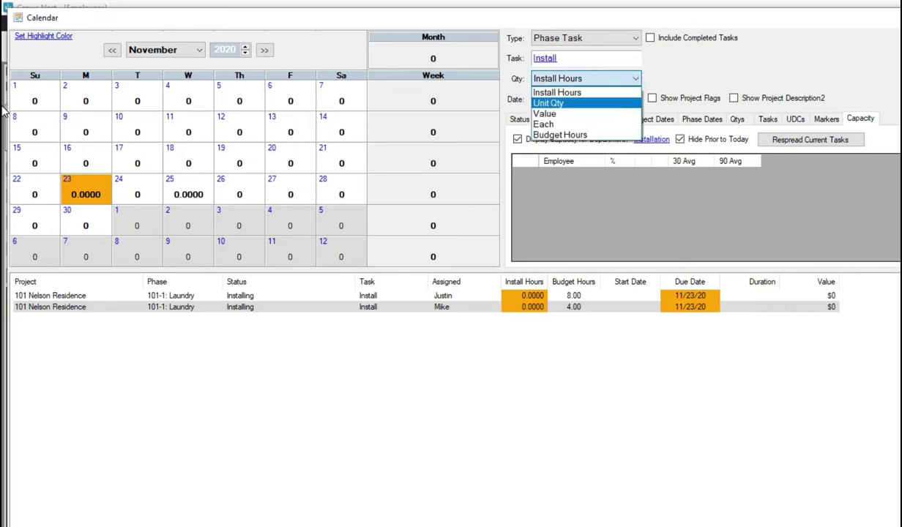
key("Up")
key("Down")
key("Down")
key("Down")
key("Down")
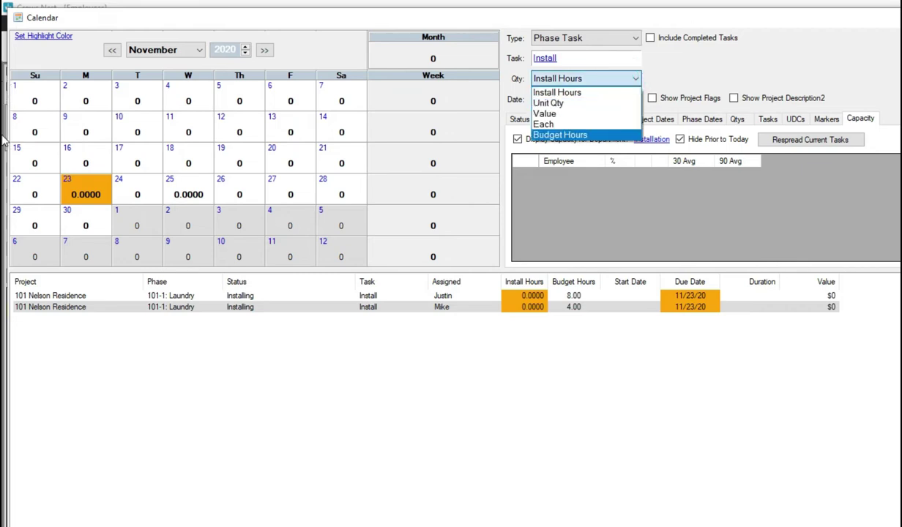
key("Return")
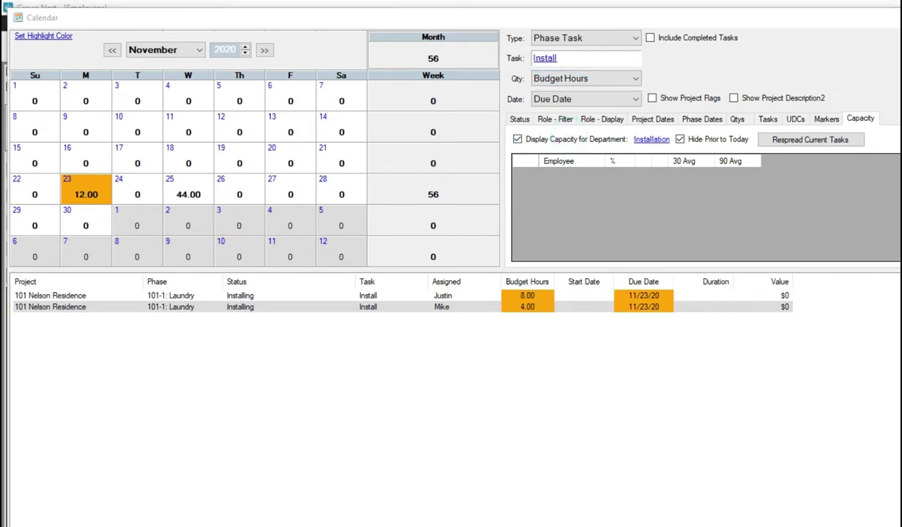
Base the calendar on Capacity Dates and show the install tasks for November 24.
key("Tab")
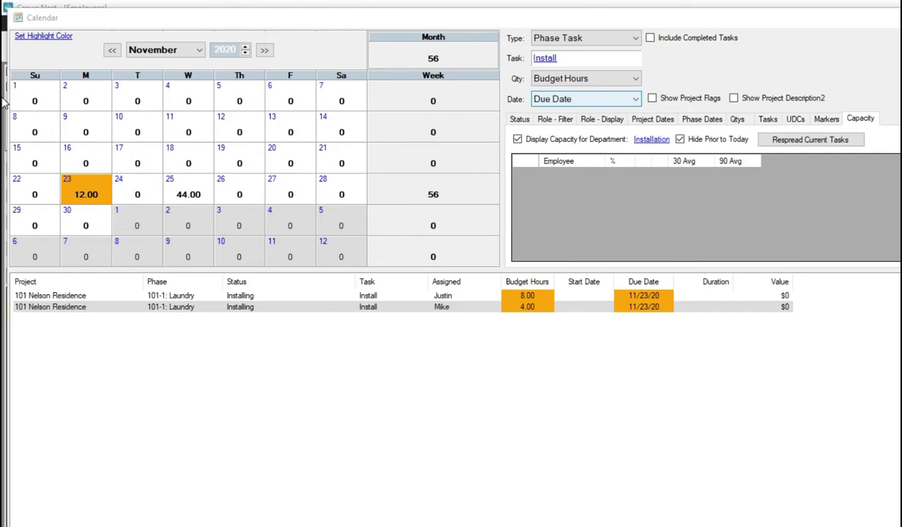
key("alt+Down")
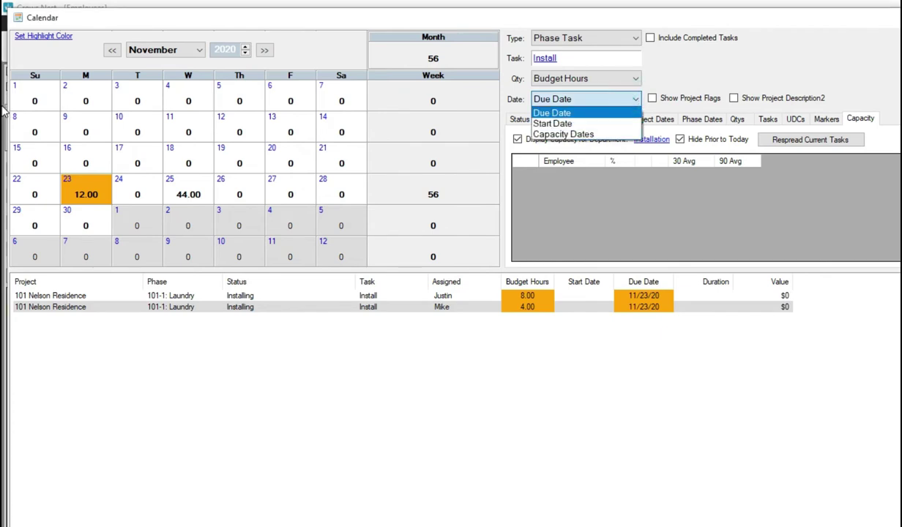
key("Down")
key("Down")
key("Return")
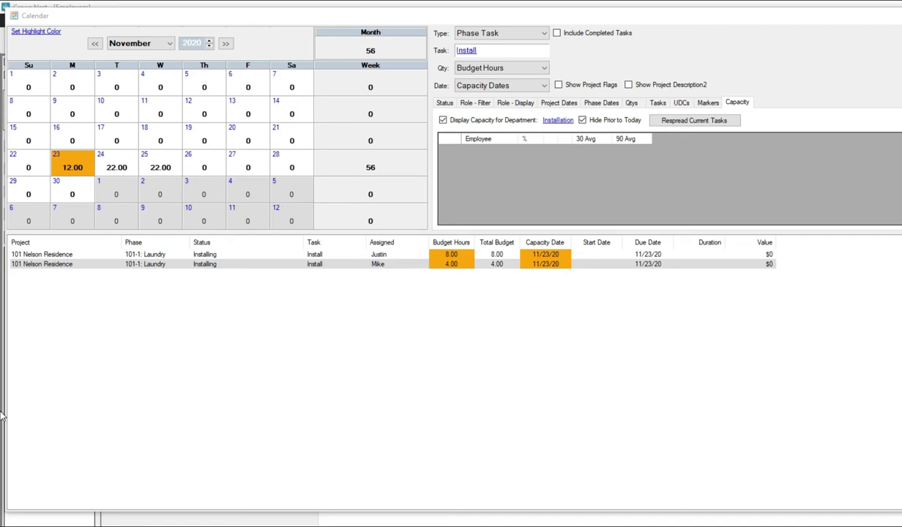
left_click(117, 167)
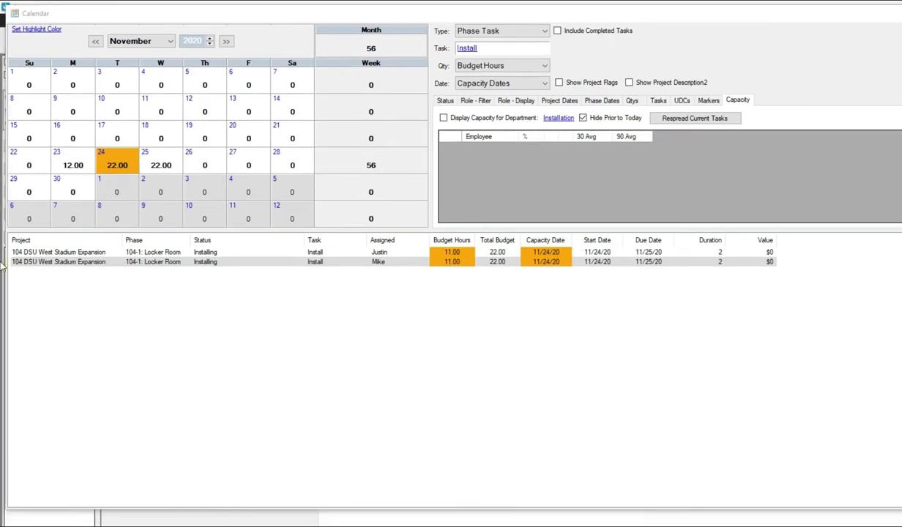
Return to the employee records and set the open employee's capacity to 8 hours for each day from Monday through Friday.
left_click(4, 47)
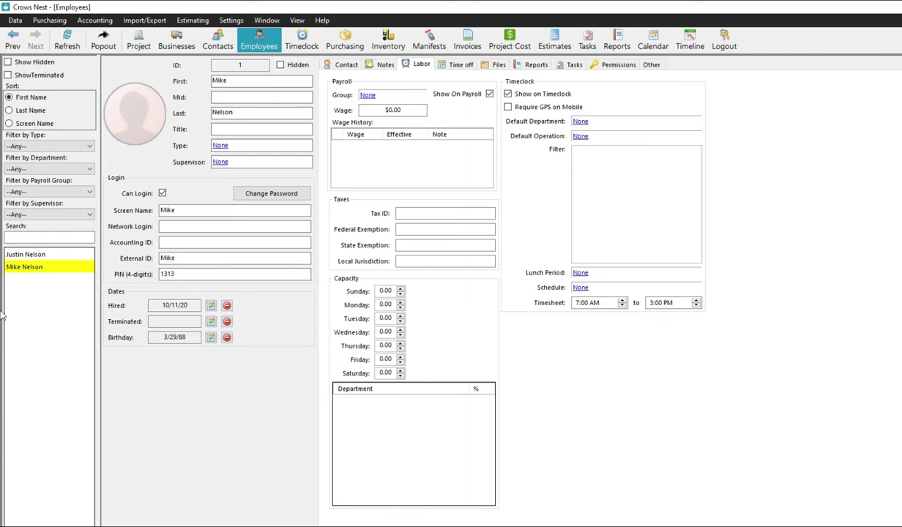
left_click(386, 304)
type("8")
key("Tab")
type("8")
key("Tab")
type("8")
key("Tab")
type("8")
key("Tab")
type("8")
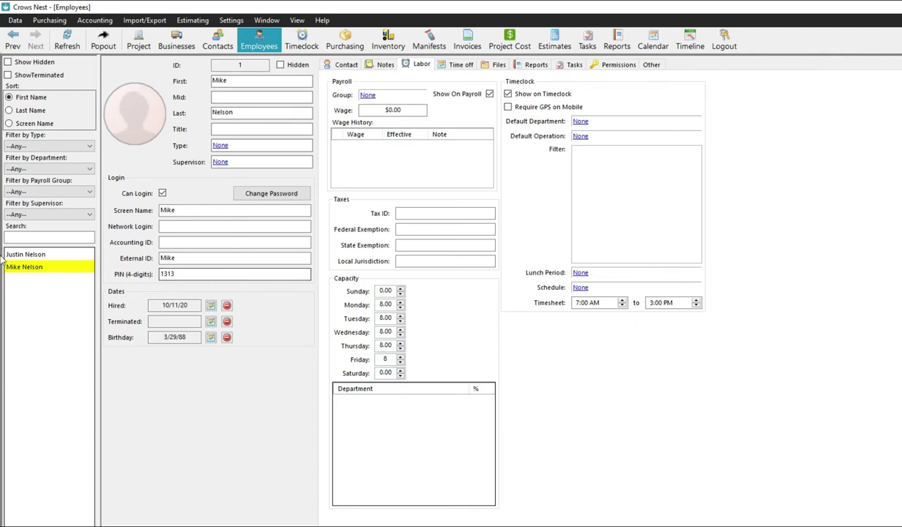
left_click(387, 345)
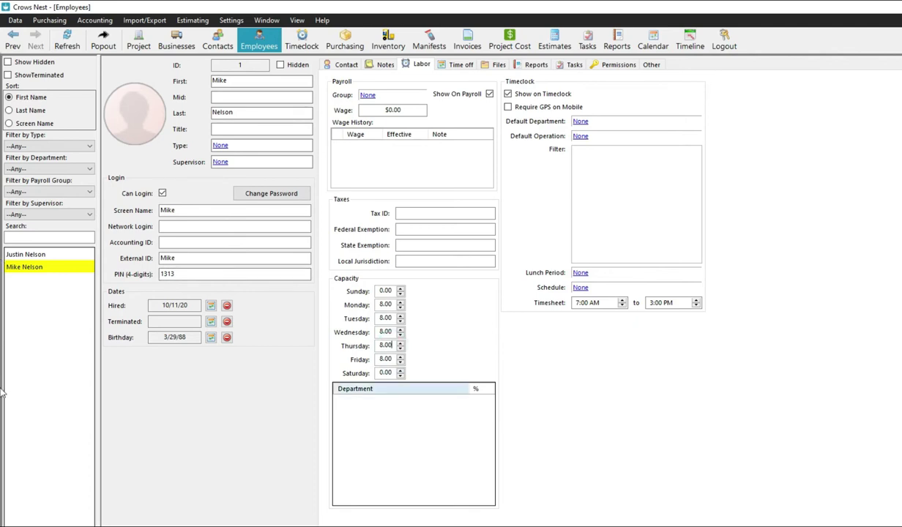
Open the other employee's record and set the Monday through Friday capacity to 8 hours per day.
left_click(40, 252)
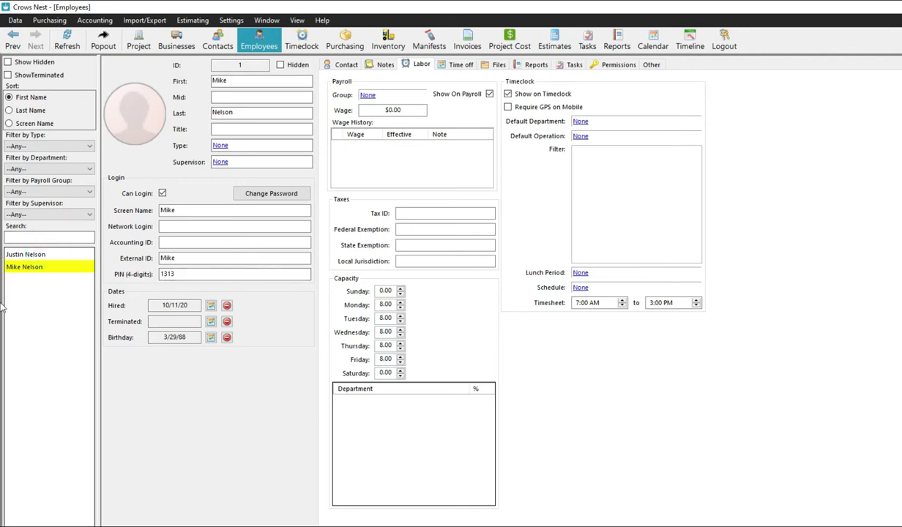
left_click(385, 304)
type("8")
left_click(385, 318)
type("8")
left_click(385, 332)
type("8")
left_click(386, 345)
type("8")
left_click(385, 359)
type("8")
left_click(451, 326)
left_click(386, 291)
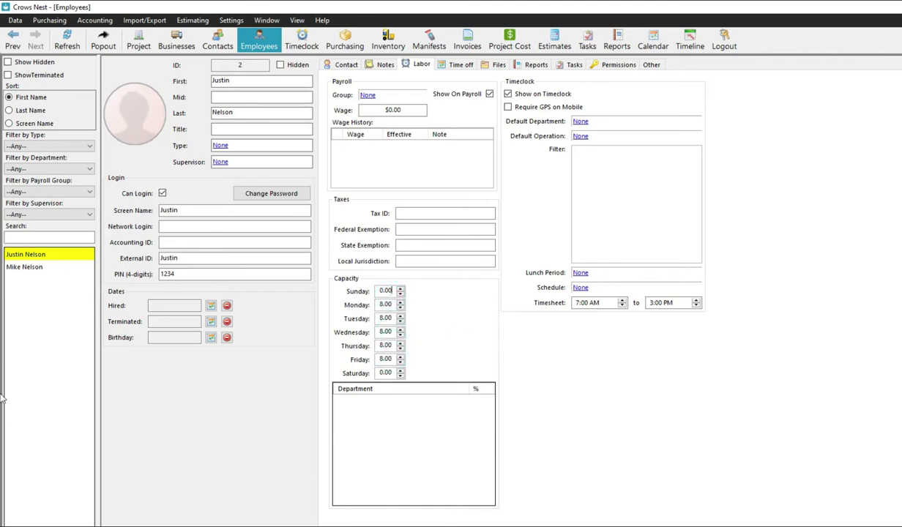
Assign the Installation department at 100% to this employee's capacity.
right_click(370, 403)
left_click(359, 402)
right_click(371, 402)
left_click(389, 412)
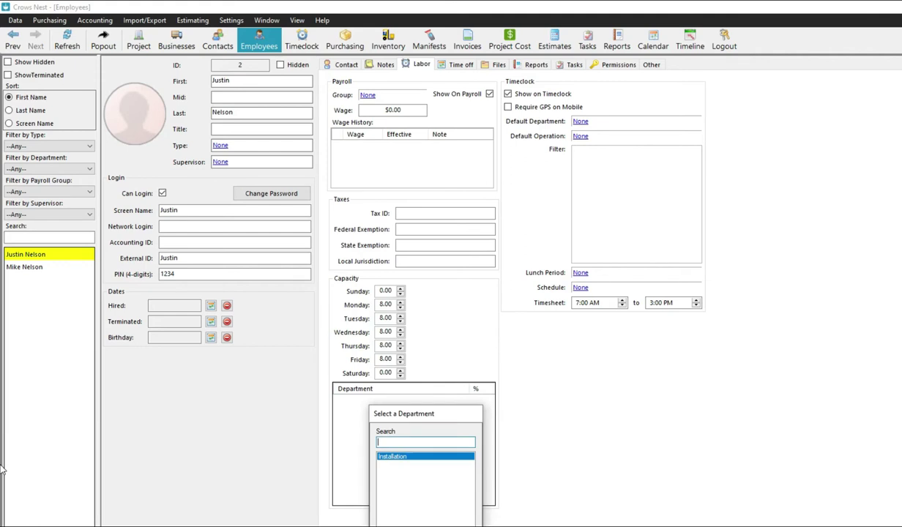
key("Escape")
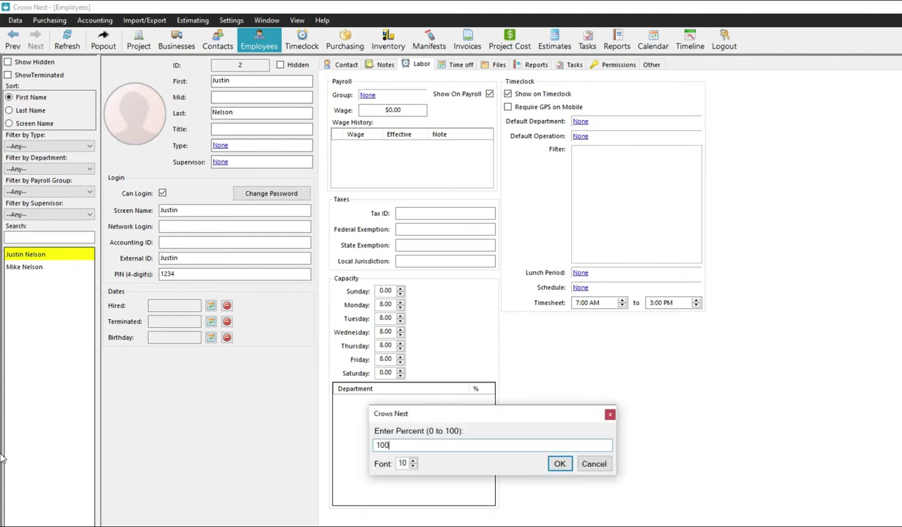
type("100")
key("Return")
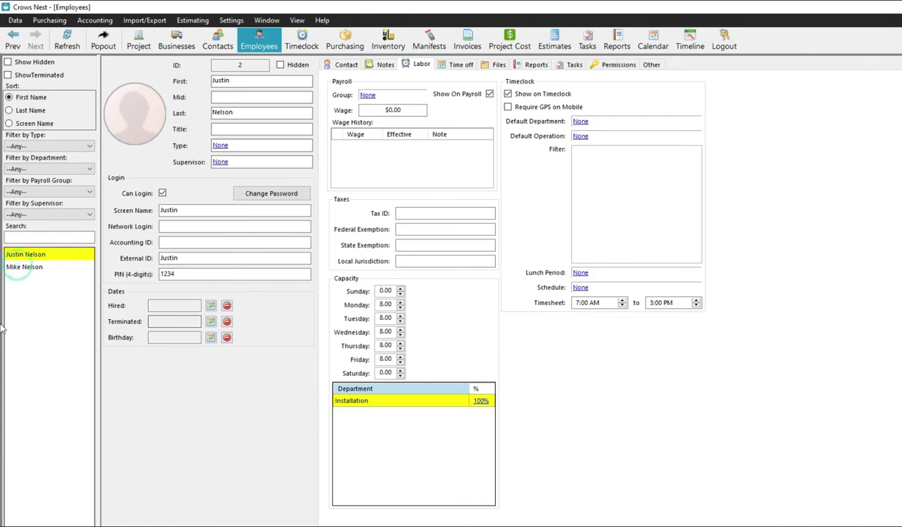
Open the second-listed employee and add the Installation department with a capacity share of 100%.
left_click(24, 267)
right_click(411, 410)
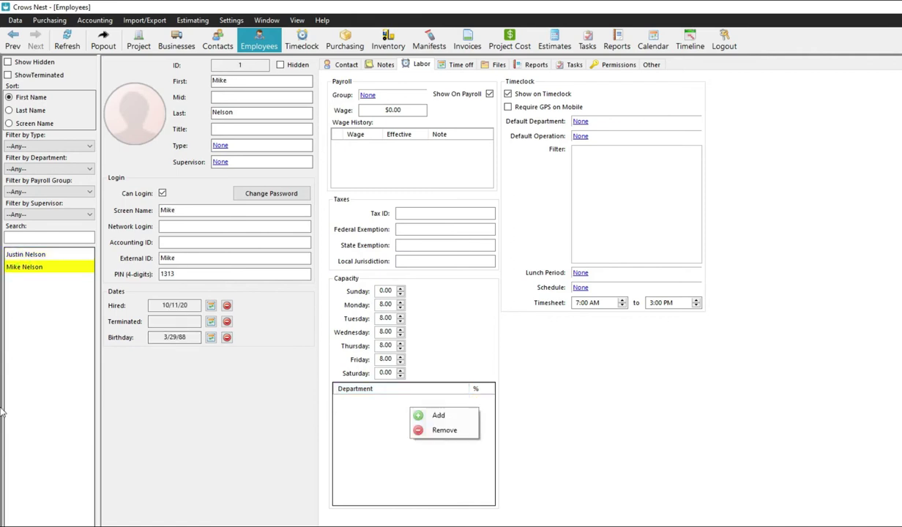
key("Return")
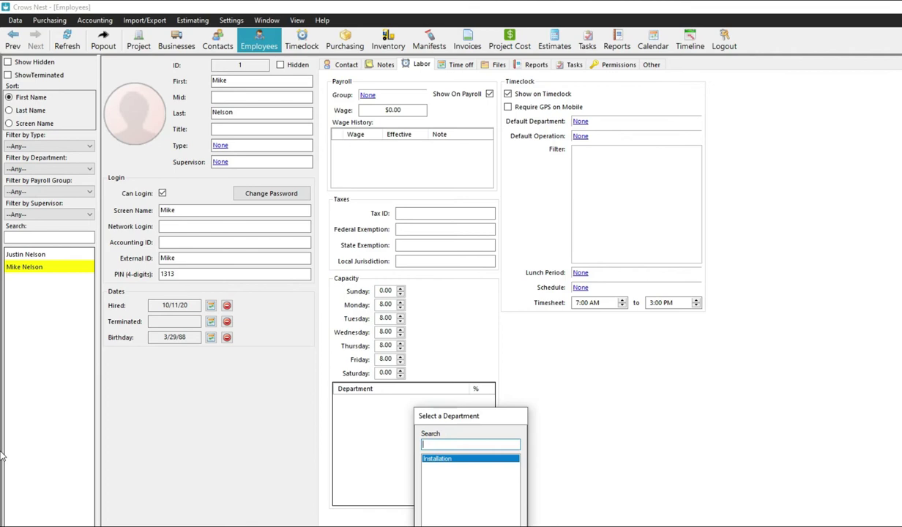
key("Return")
type("100")
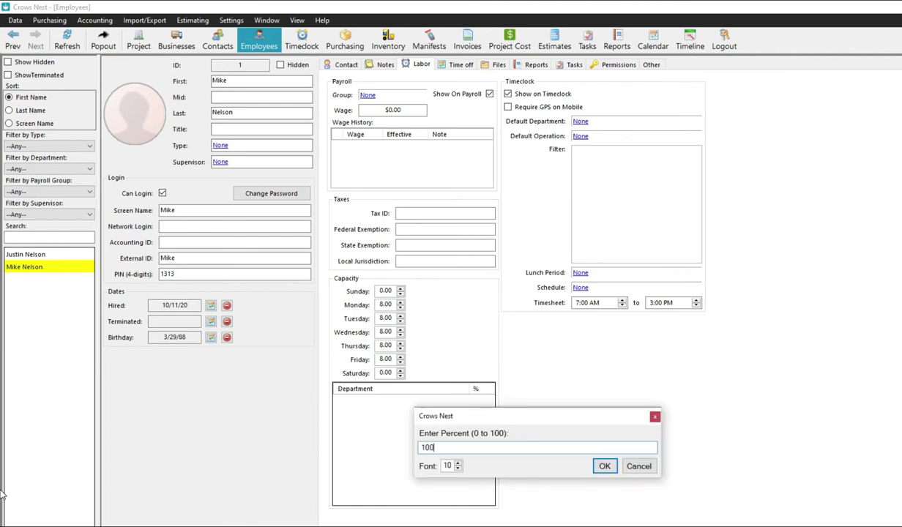
key("Return")
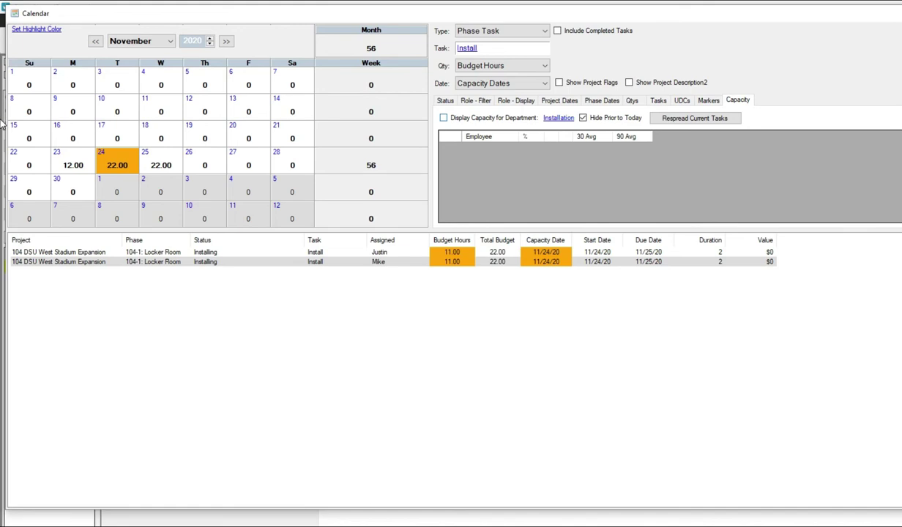
Return to the calendar and display capacity for the Installation department.
left_click(443, 118)
left_click(559, 118)
left_click(580, 272)
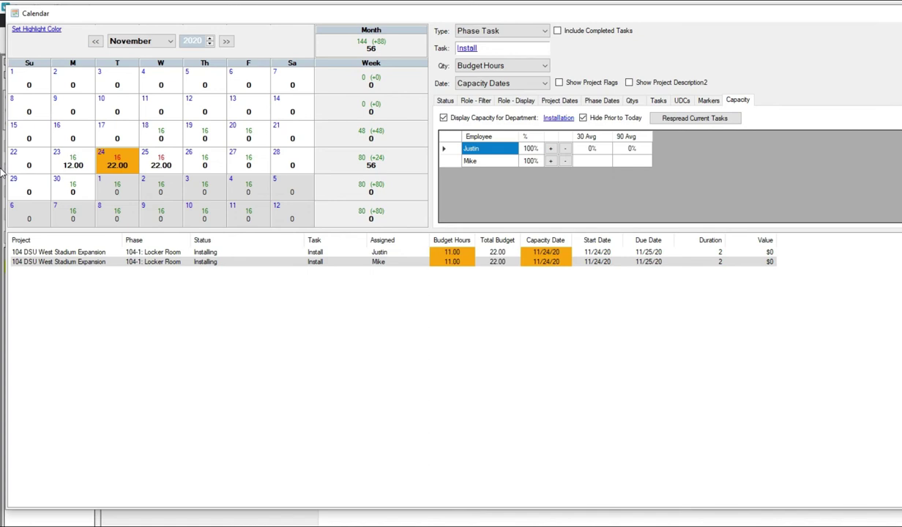
Compare budgeted hours with available capacity on November 23, 24 and 25, checking each day's install tasks.
left_click(202, 154)
left_click(115, 160)
left_click(72, 155)
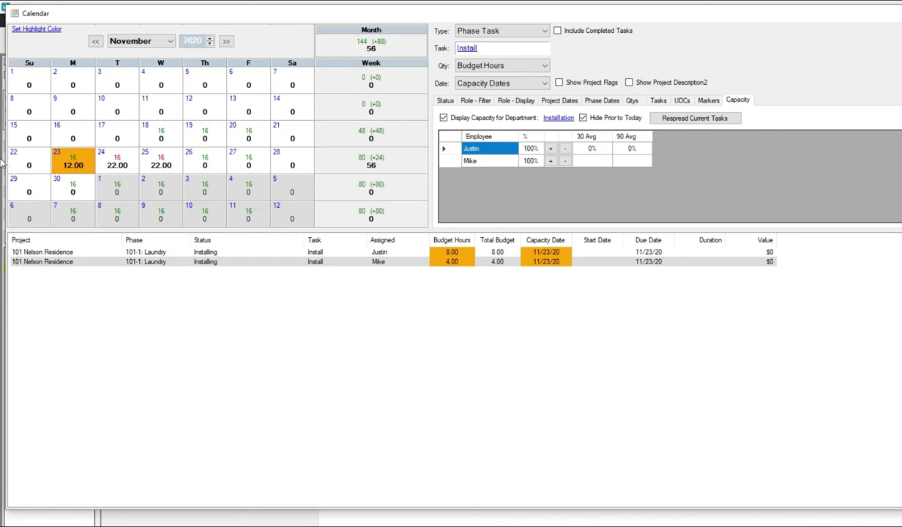
key("Right")
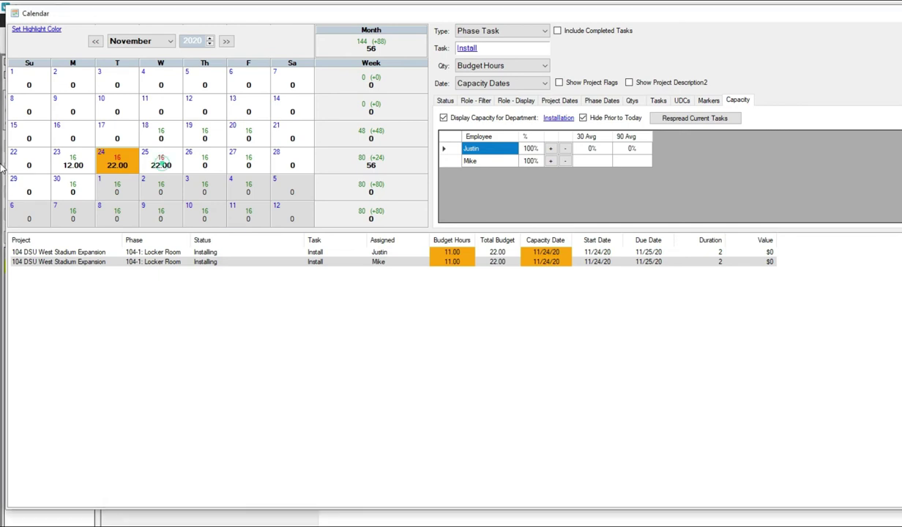
key("Right")
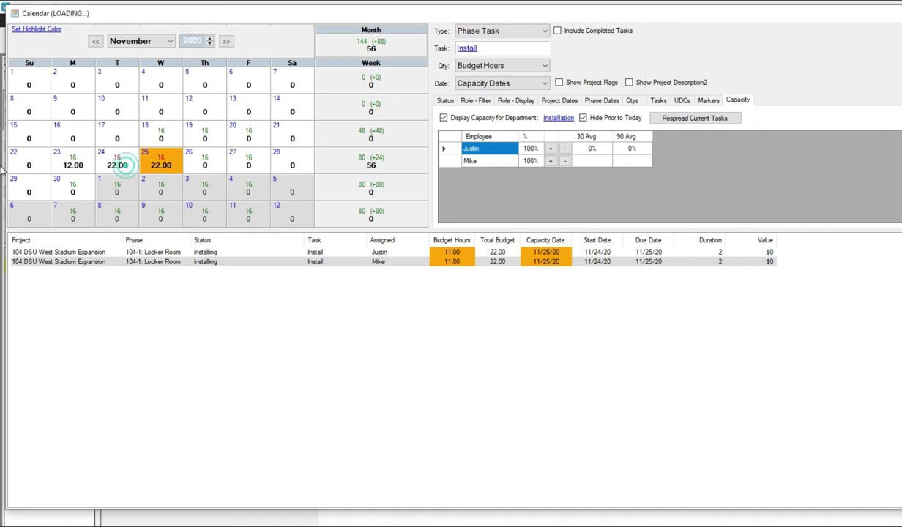
key("Left")
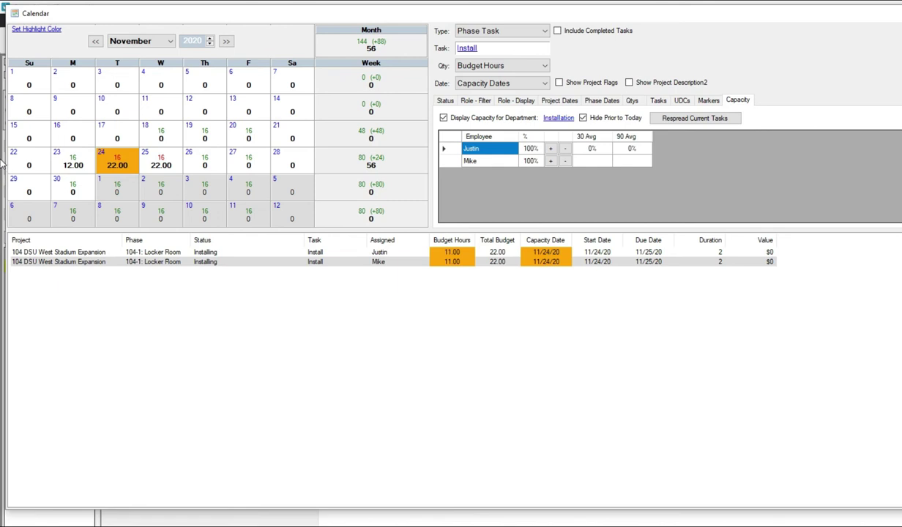
left_click(161, 160)
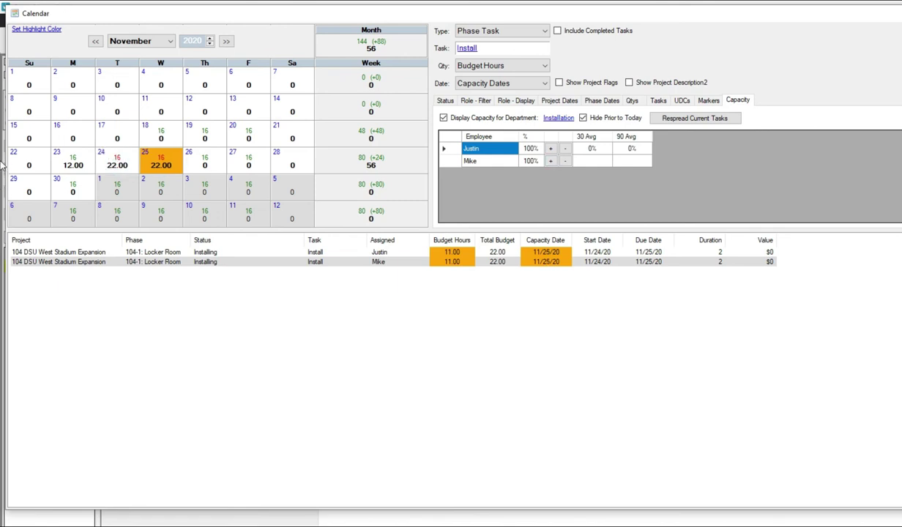
key("Left")
key("Right")
In the DSU West Stadium Expansion project's tasks, select both Install due dates and bring up their date options.
left_click(4, 73)
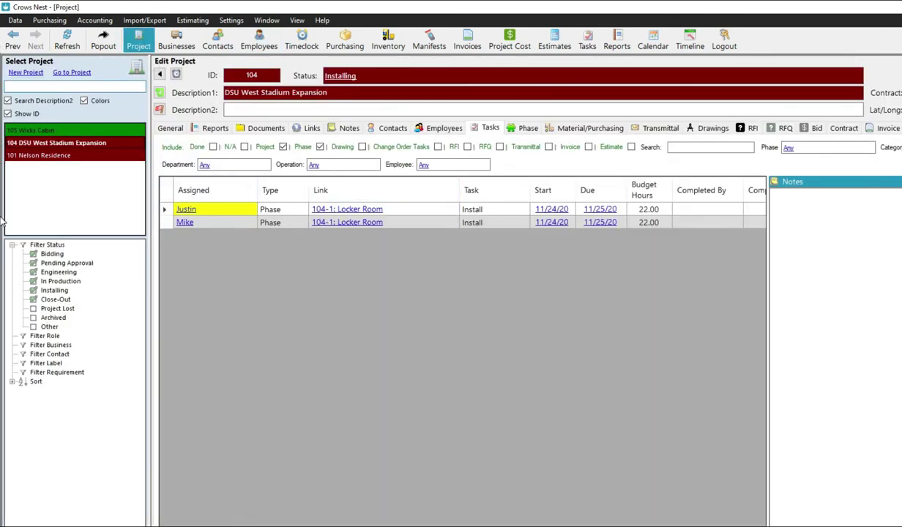
left_click_drag(600, 210, 601, 222)
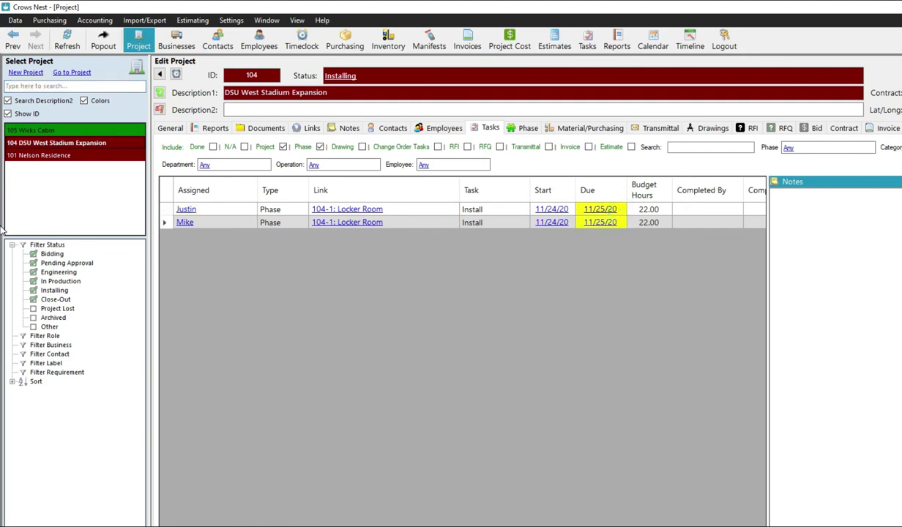
right_click(620, 223)
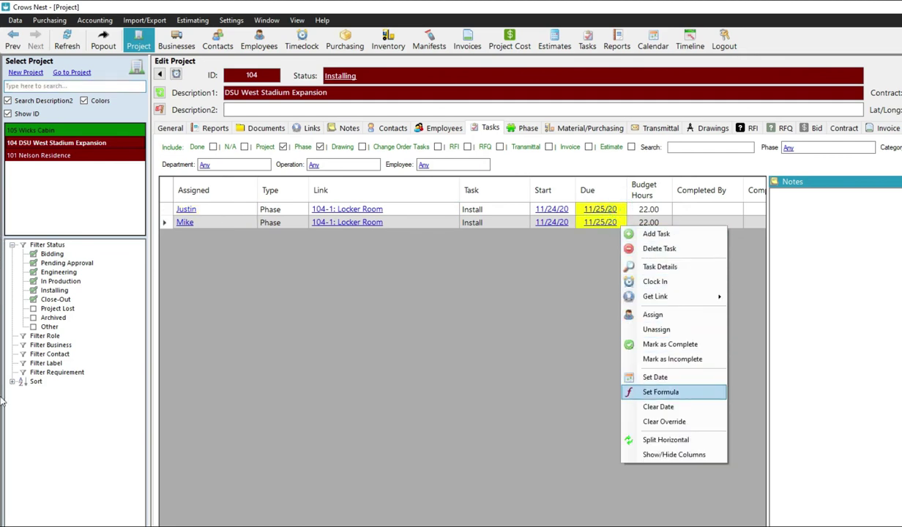
key("Return")
key("Escape")
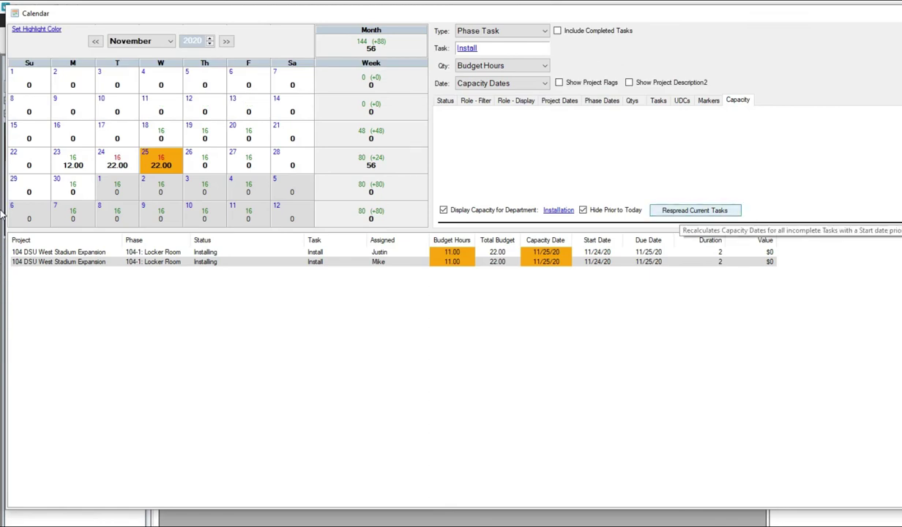
Respread the current tasks from the calendar's capacity settings to recalculate their capacity dates.
left_click(703, 211)
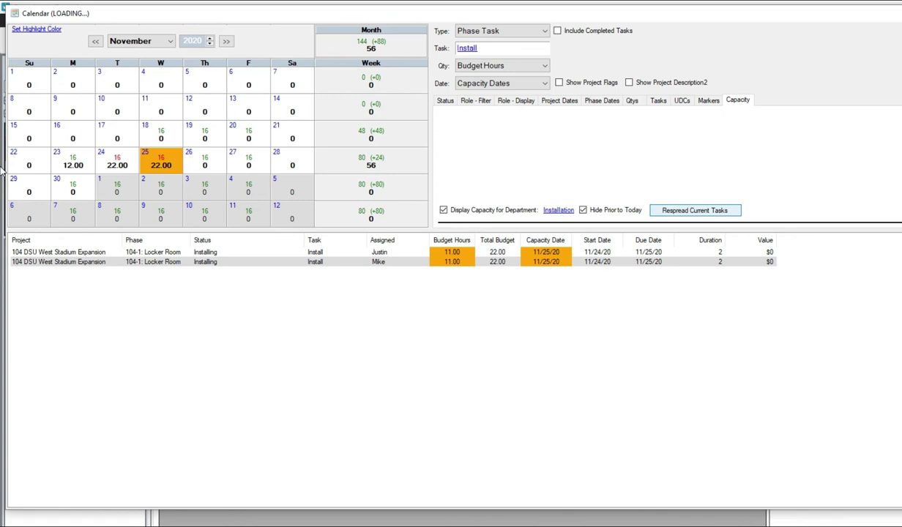